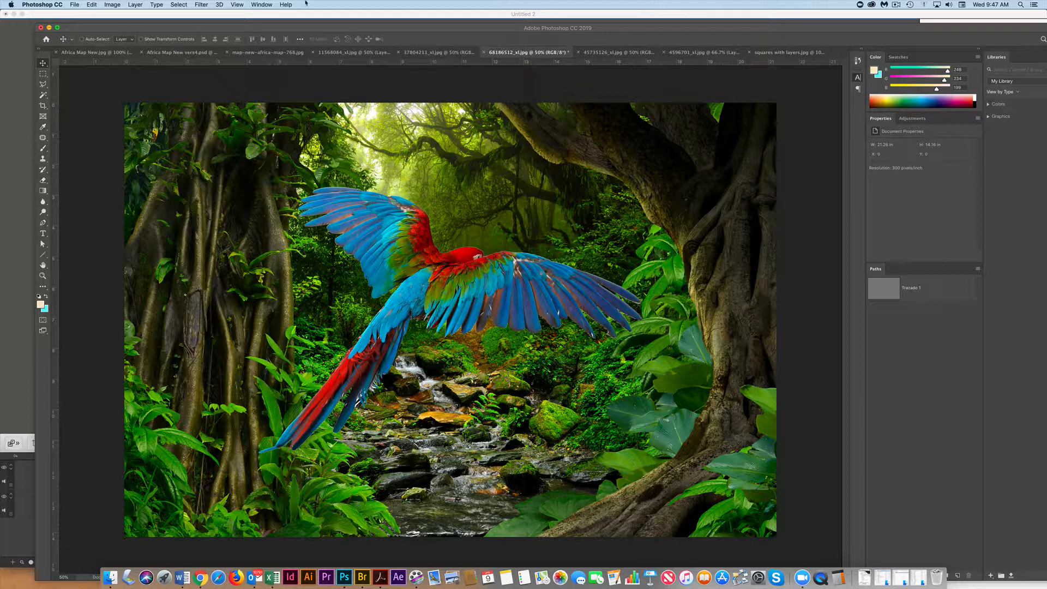
Step: Try moving the selected parrot's pixels upward with the Move tool and undo the move
click(261, 4)
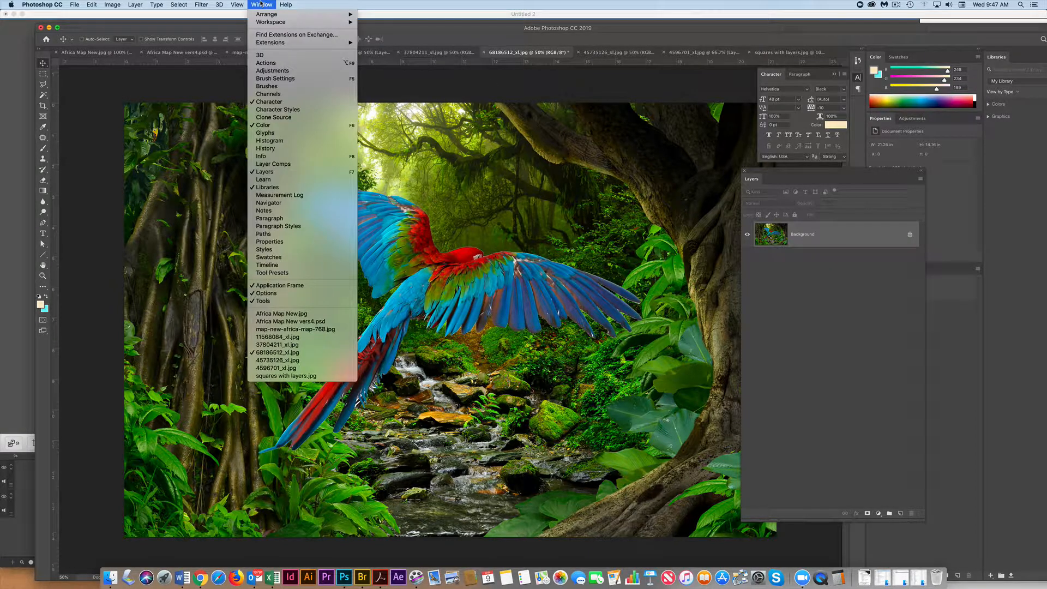
click(261, 4)
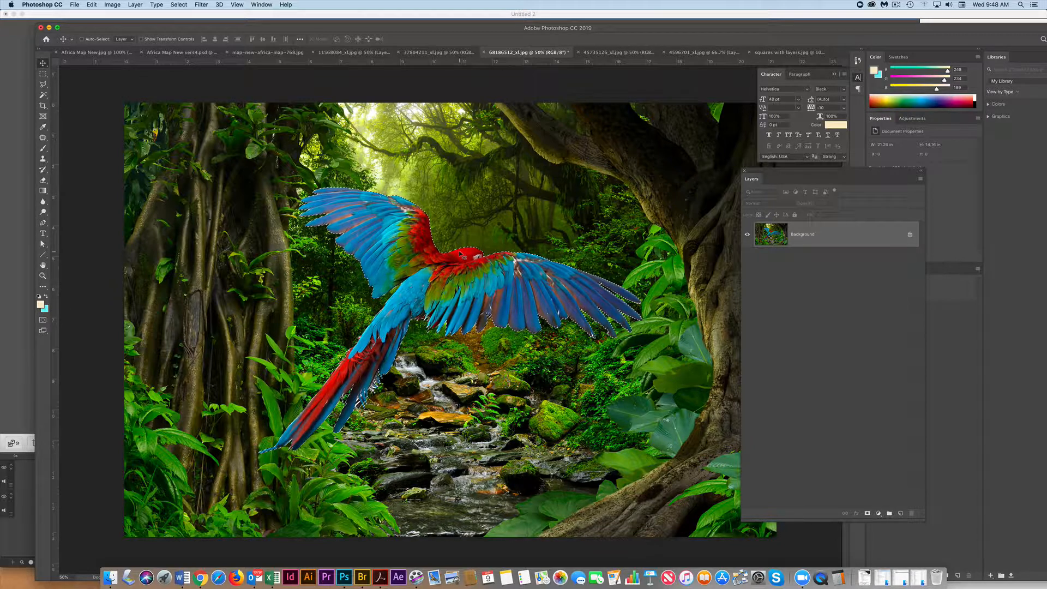
drag(461, 255, 461, 200)
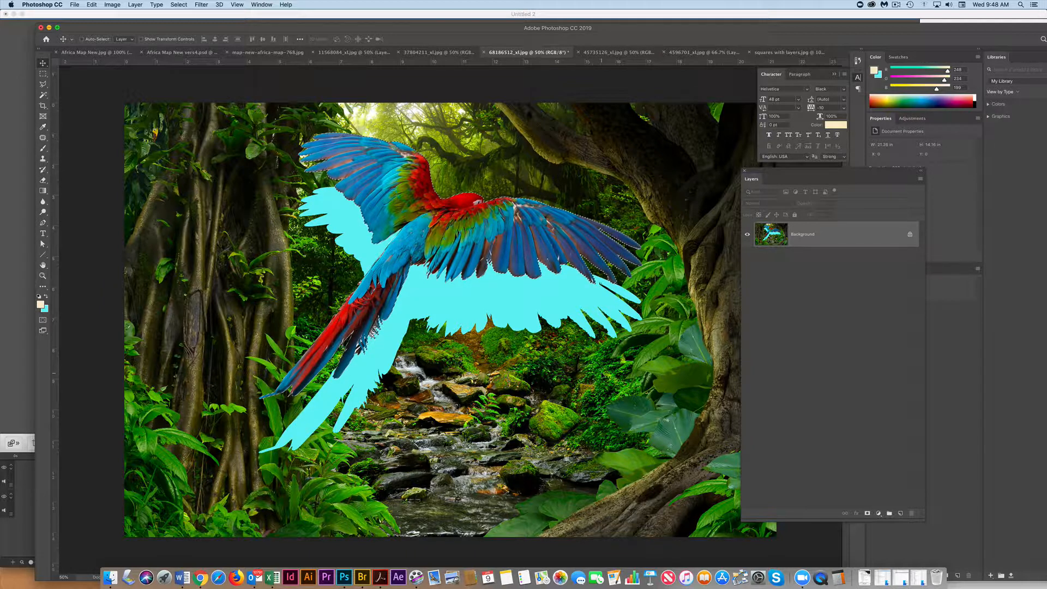
key(super+z)
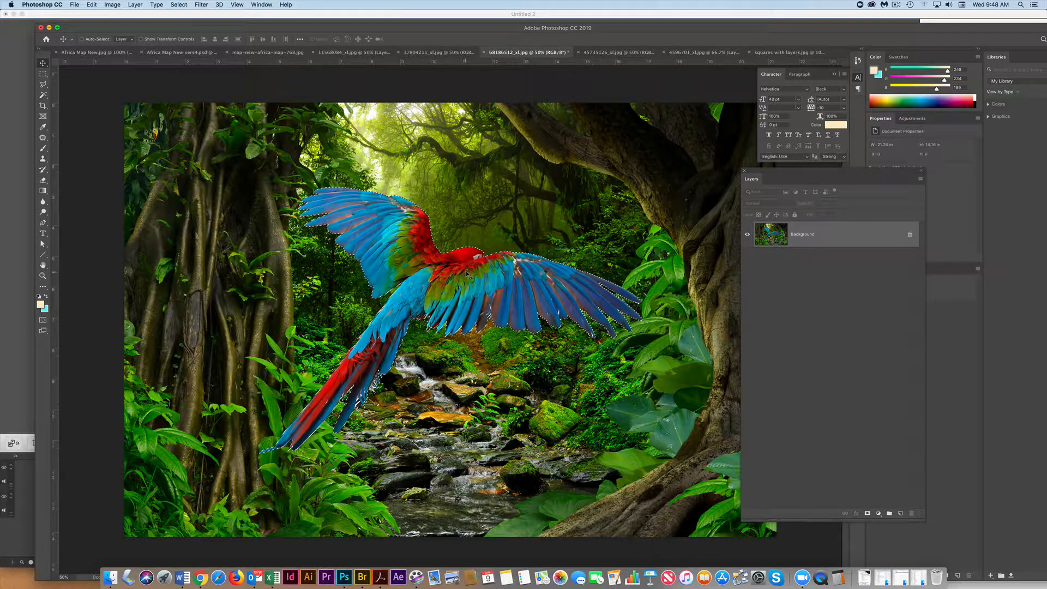
Step: Reposition only the parrot-shaped selection outline over the upper middle of the image, moving the Layers panel out of the way
click(45, 75)
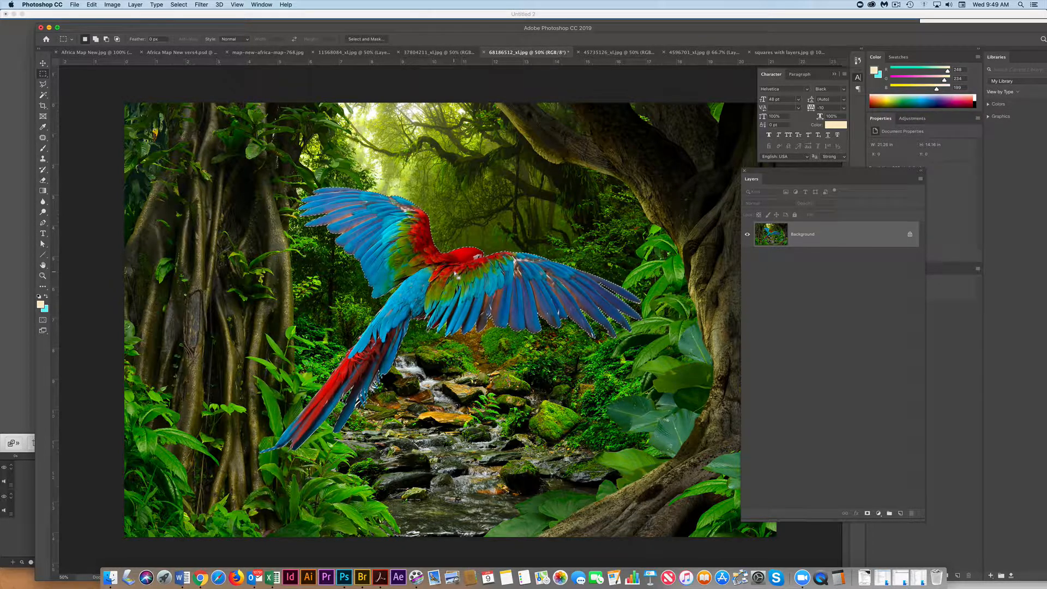
drag(455, 268, 520, 349)
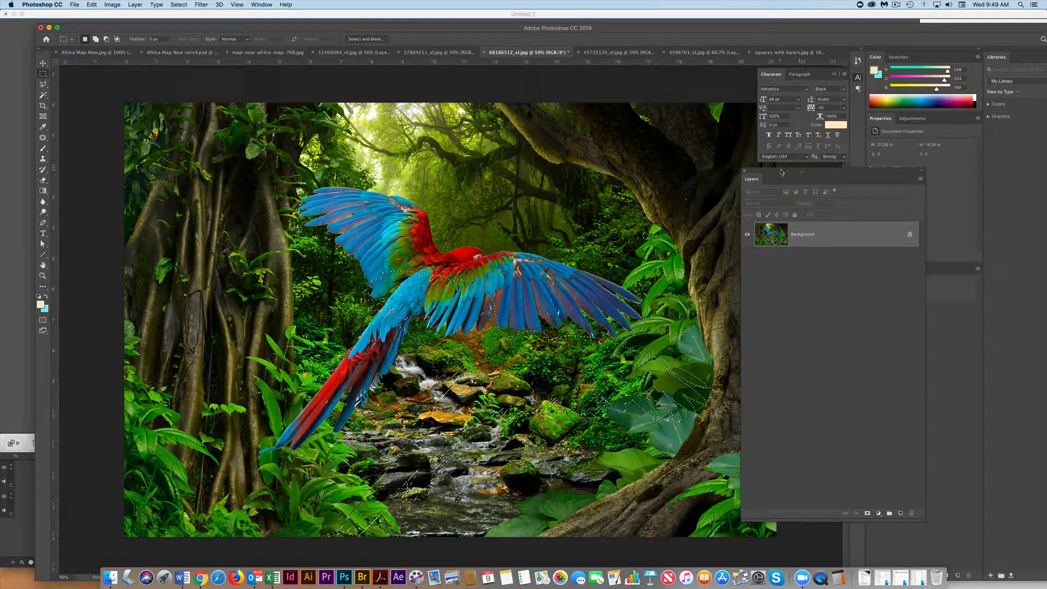
drag(784, 172, 860, 173)
drag(449, 336, 433, 186)
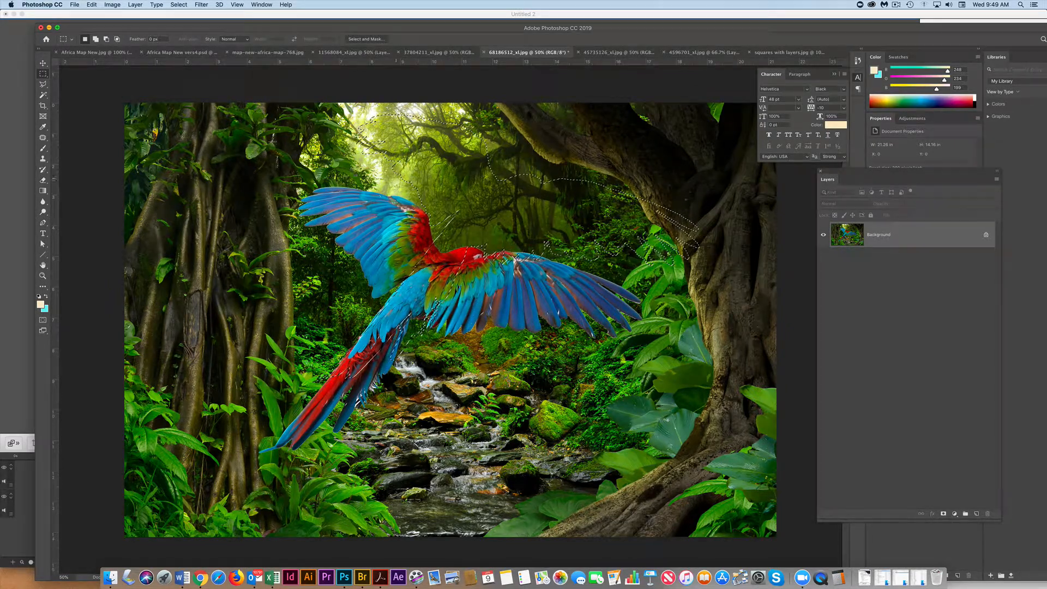
Step: Transform the selection outline, scaling it proportionally to about 47% and placing it over the stream rocks below the parrot
click(174, 5)
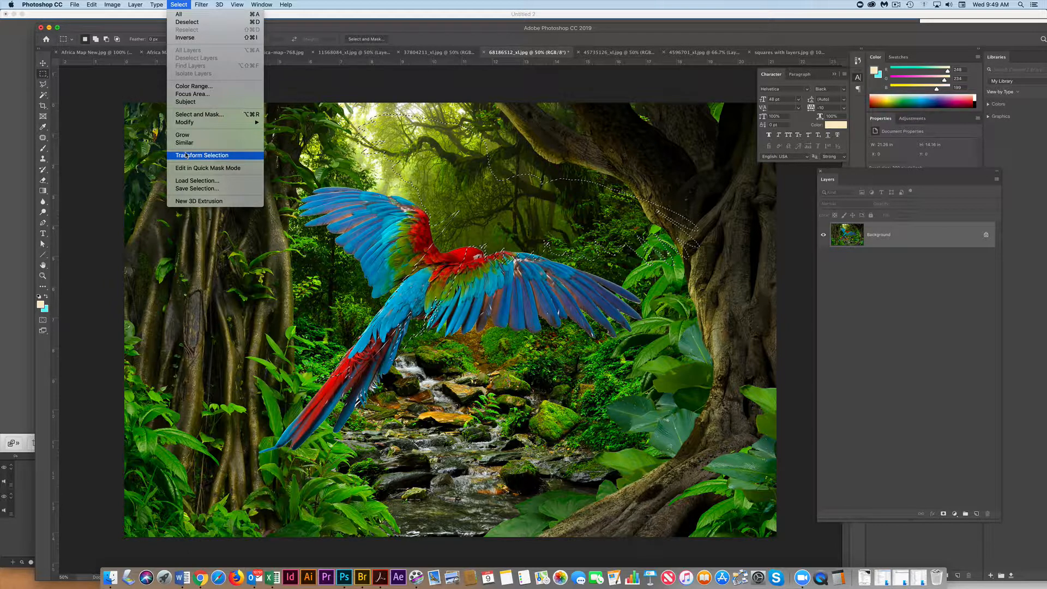
click(187, 156)
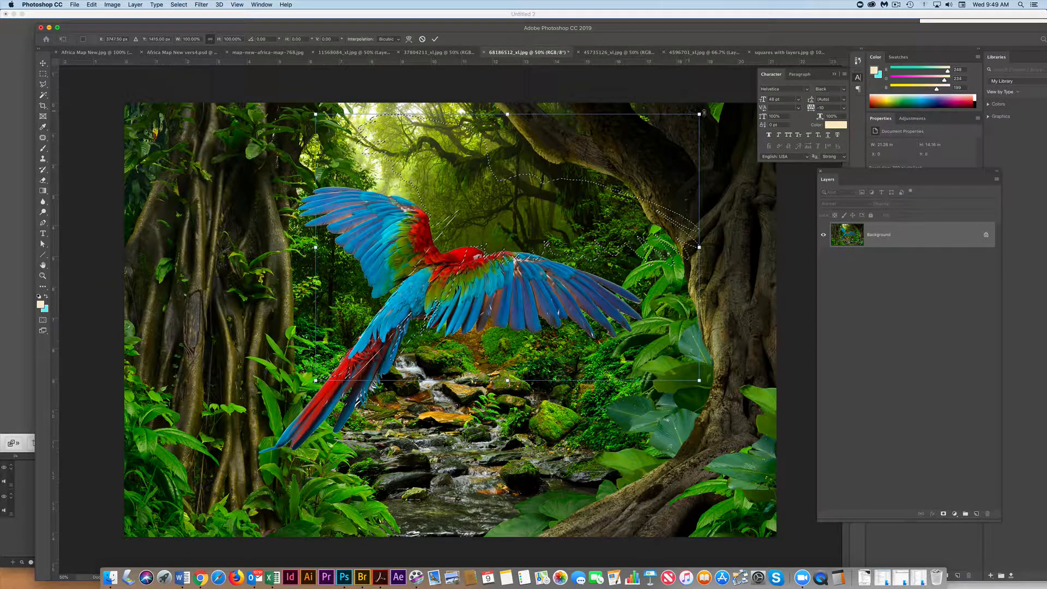
drag(702, 114, 558, 203)
drag(426, 268, 575, 175)
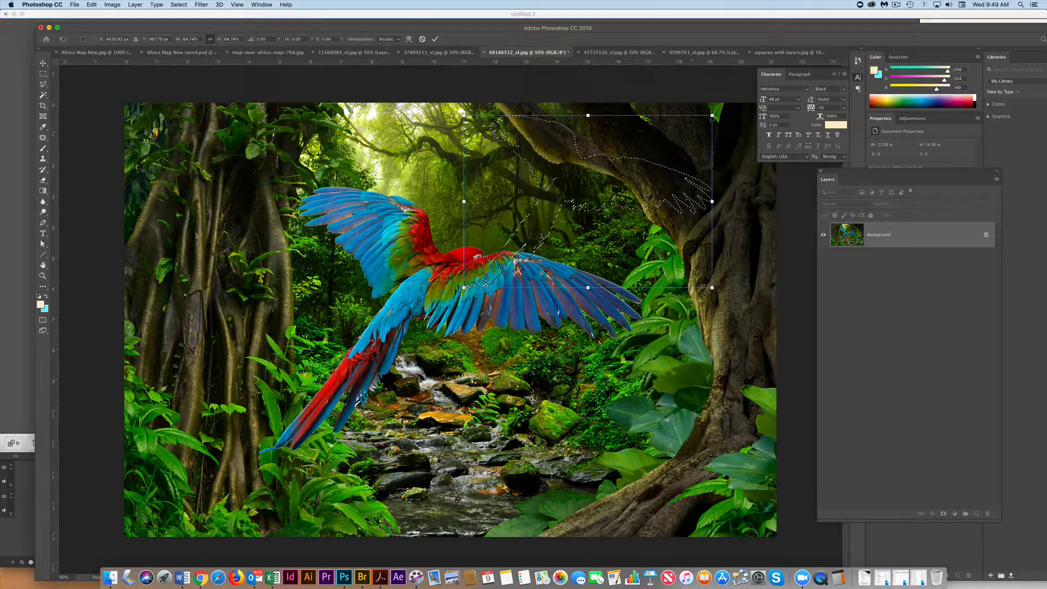
drag(713, 115, 644, 159)
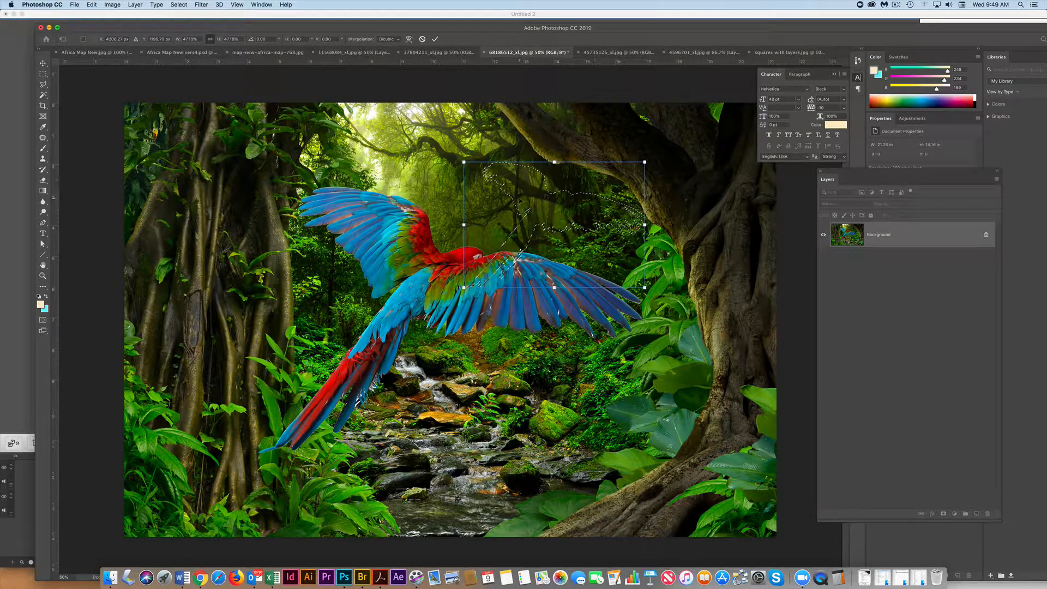
drag(518, 199, 521, 407)
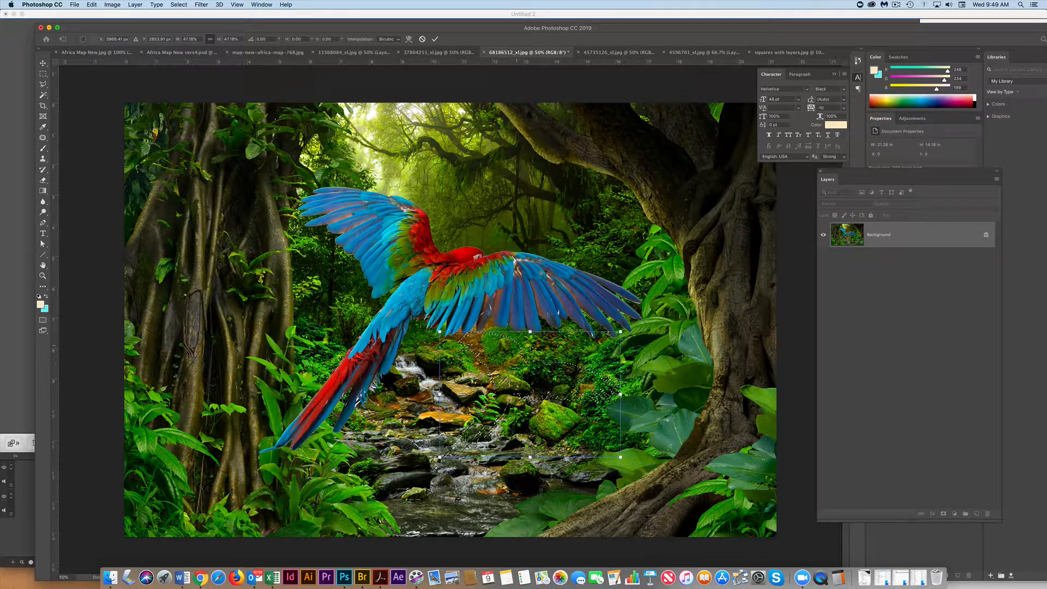
drag(586, 344, 568, 364)
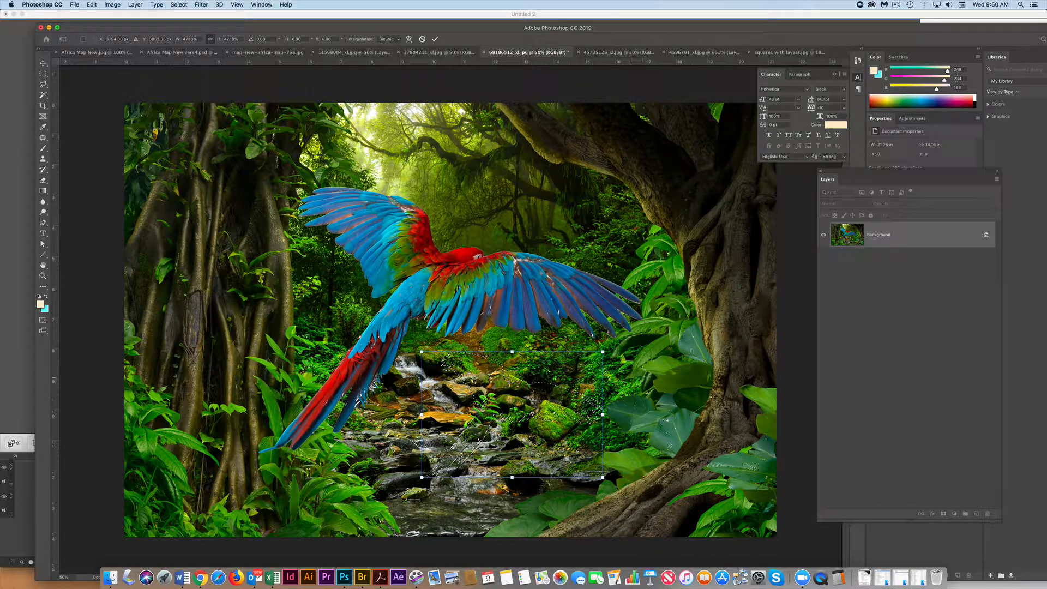
Step: Undo a trial non-proportional stretch of the selection outline and apply the transformation
drag(603, 352, 653, 368)
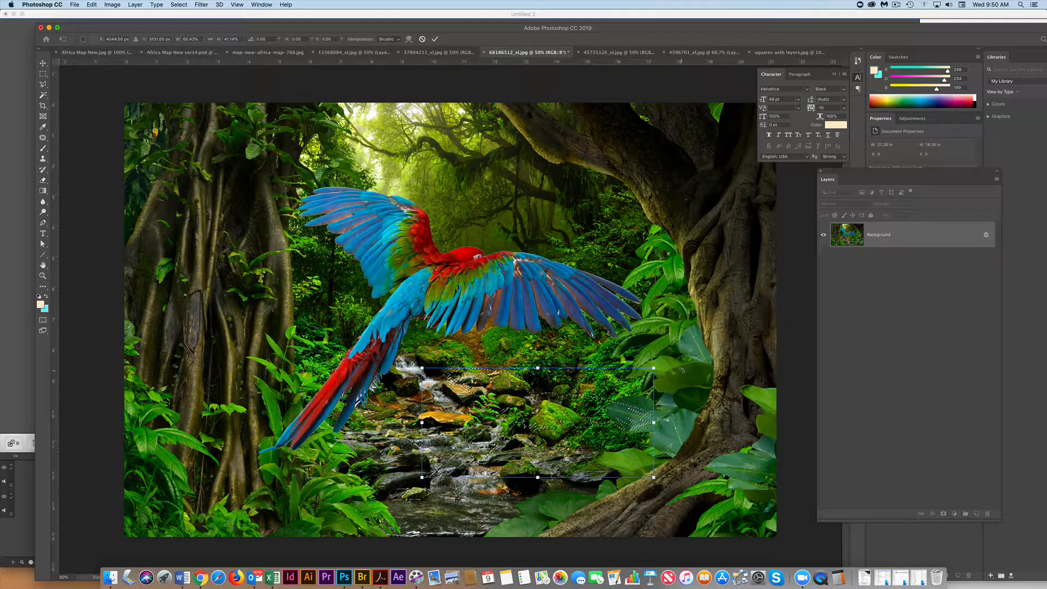
key(super+z)
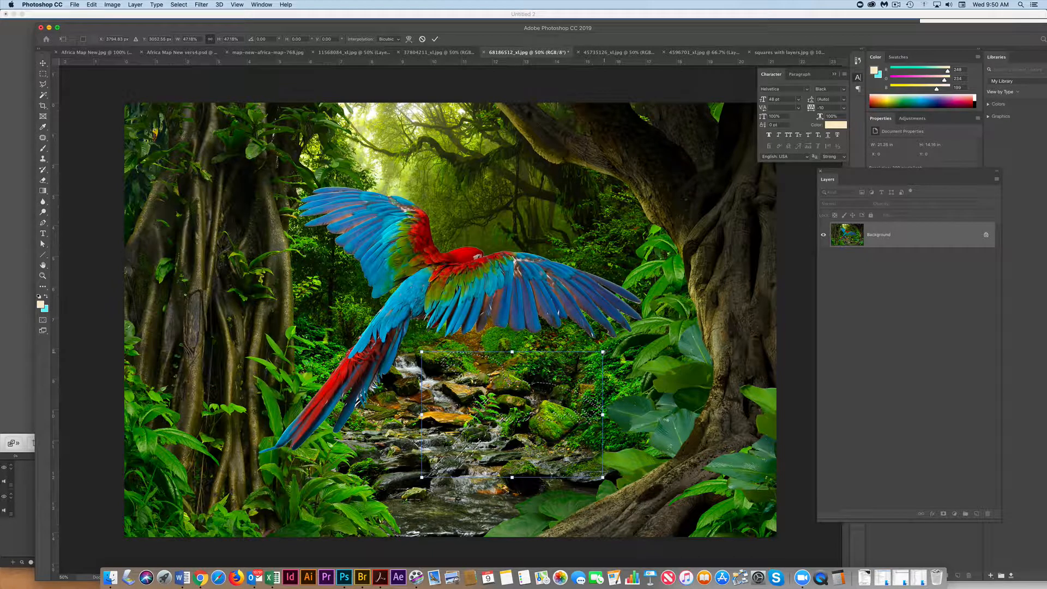
click(434, 39)
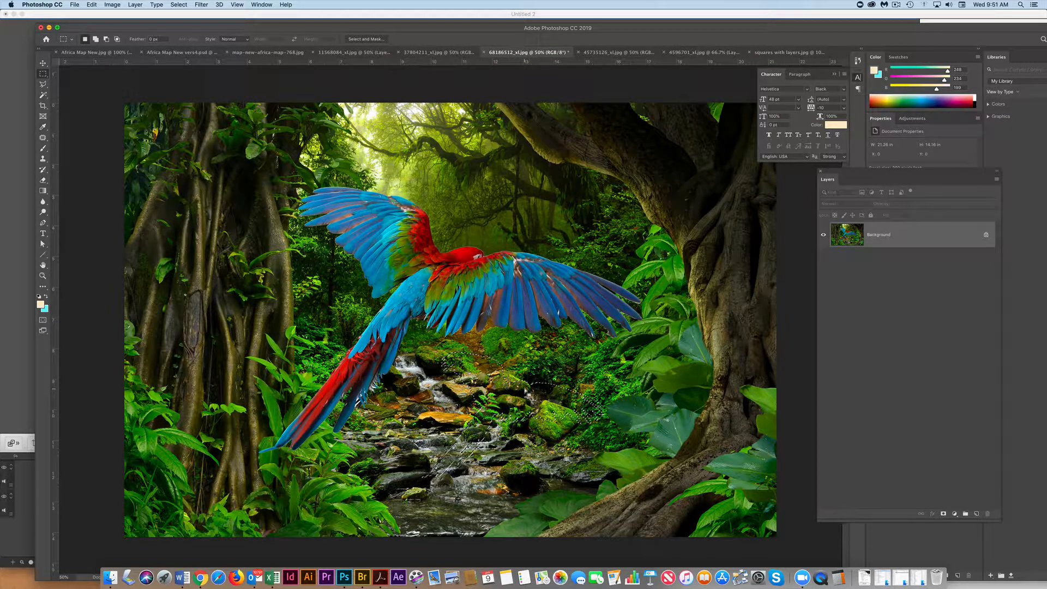
Step: Move the pixels inside the small bird-shaped selection right onto the foliage beside the tree roots, and swap the foreground and background colors
click(42, 62)
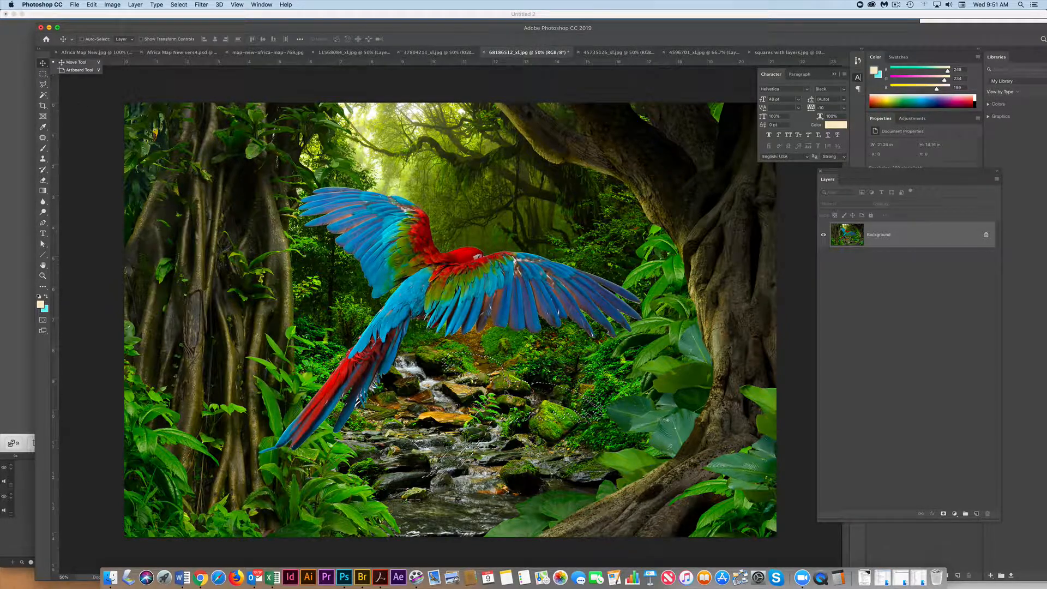
click(507, 393)
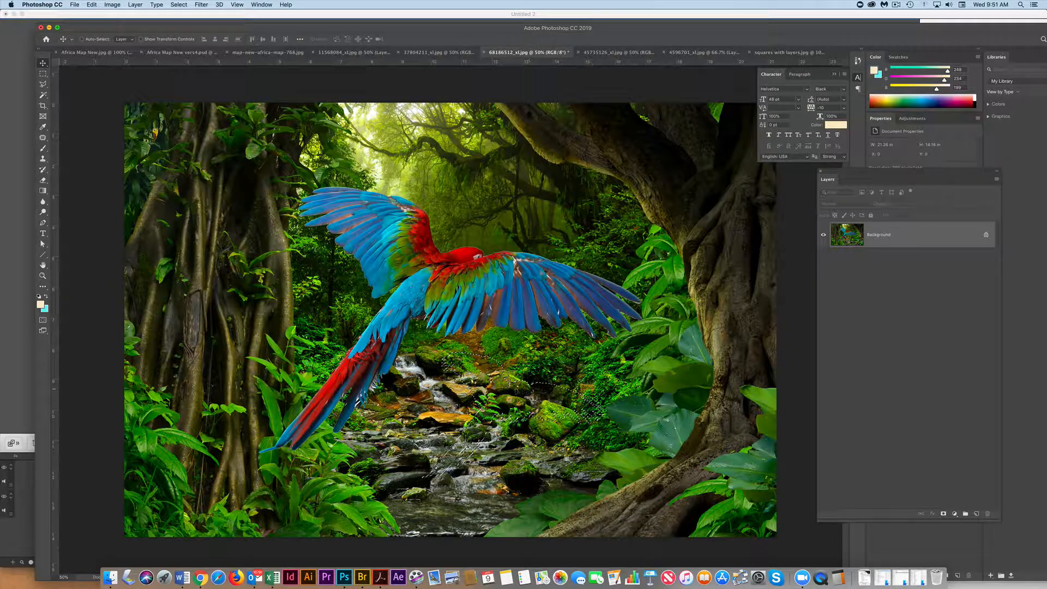
drag(506, 393, 654, 390)
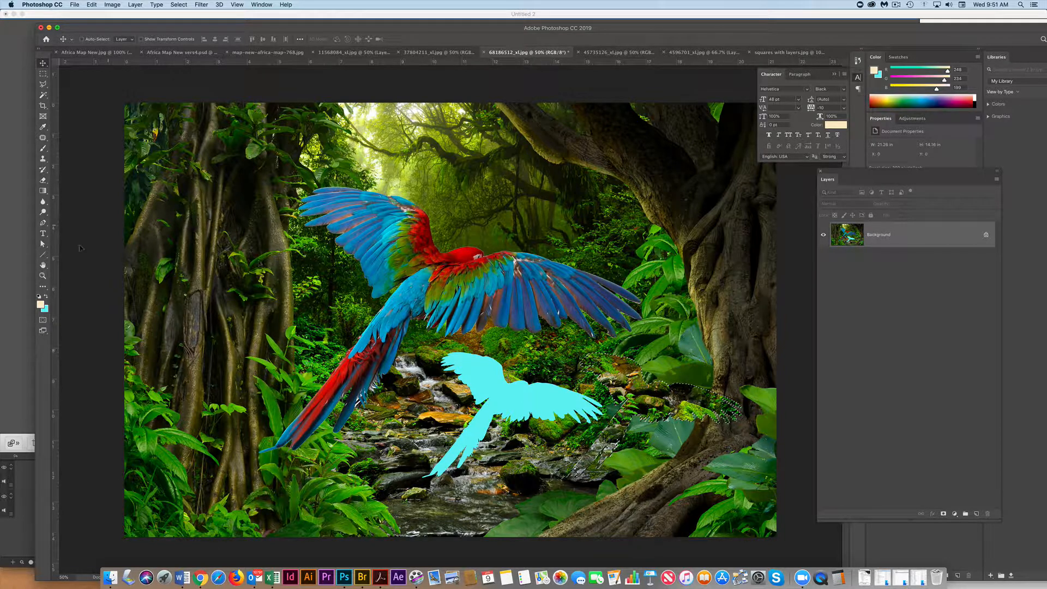
click(46, 296)
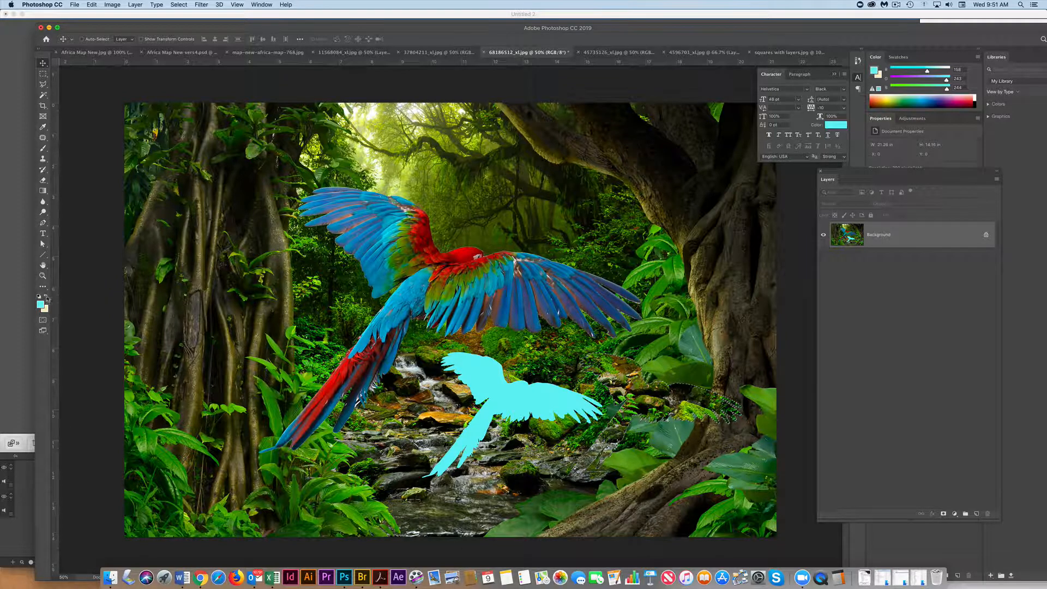
mouse_move(657, 380)
mouse_down()
mouse_move(638, 153)
mouse_move(650, 375)
mouse_up()
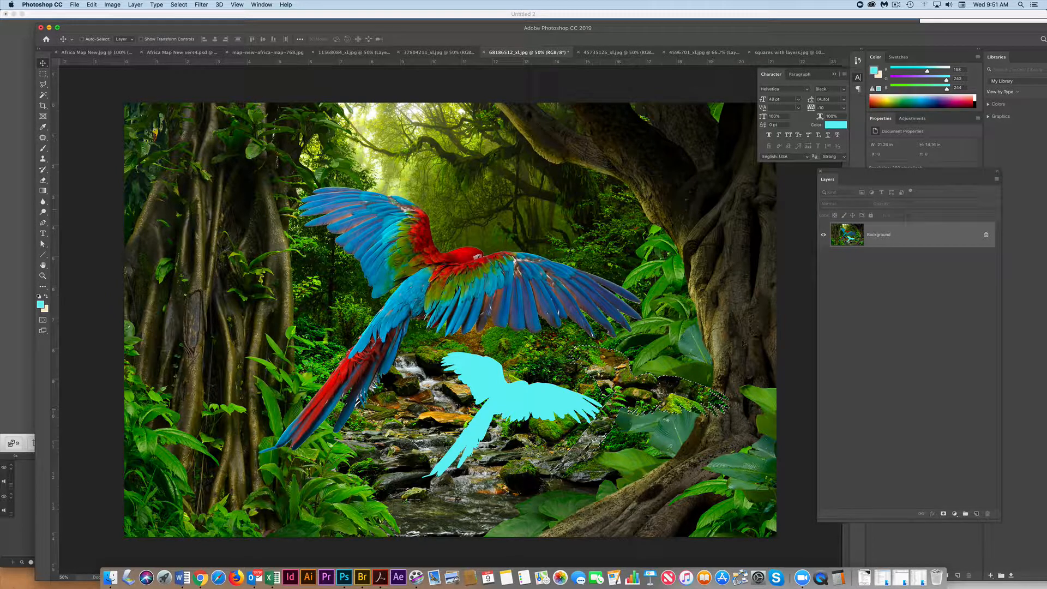
Step: Save the bird-shaped selection as a new channel named "bird" and deselect it
click(178, 4)
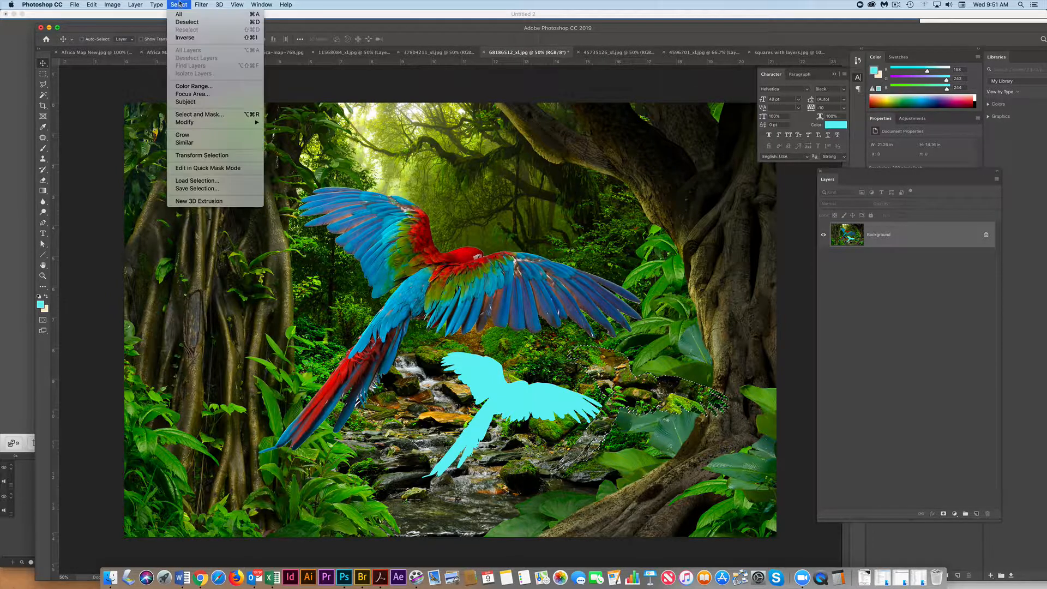
click(198, 188)
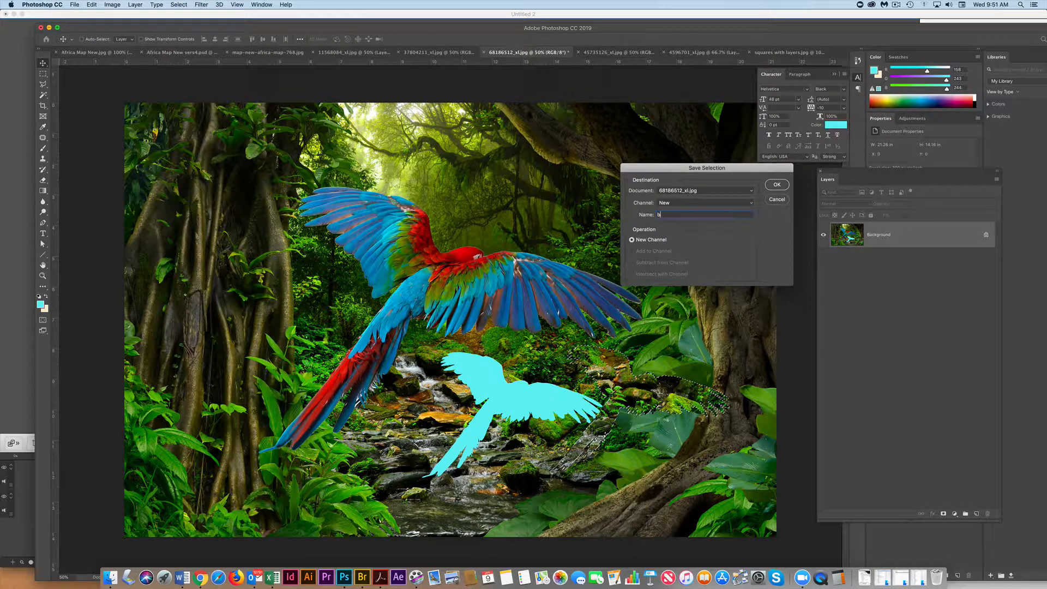
text(bird)
key(Return)
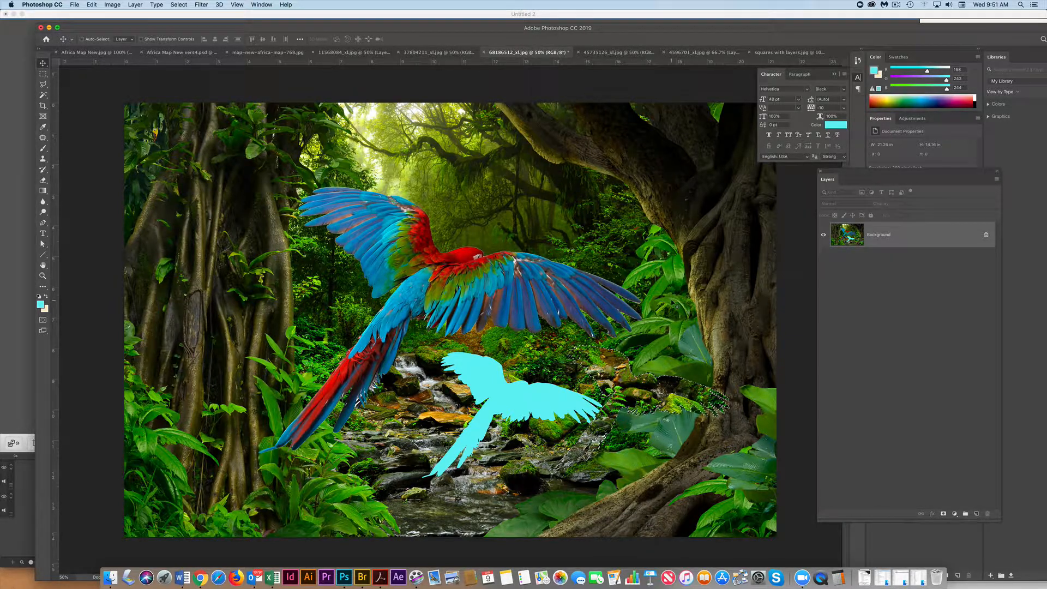
key(super+d)
Step: Load the saved "bird" channel as a selection, and try moving its pixels up and to the right, undoing that move
drag(890, 172, 864, 429)
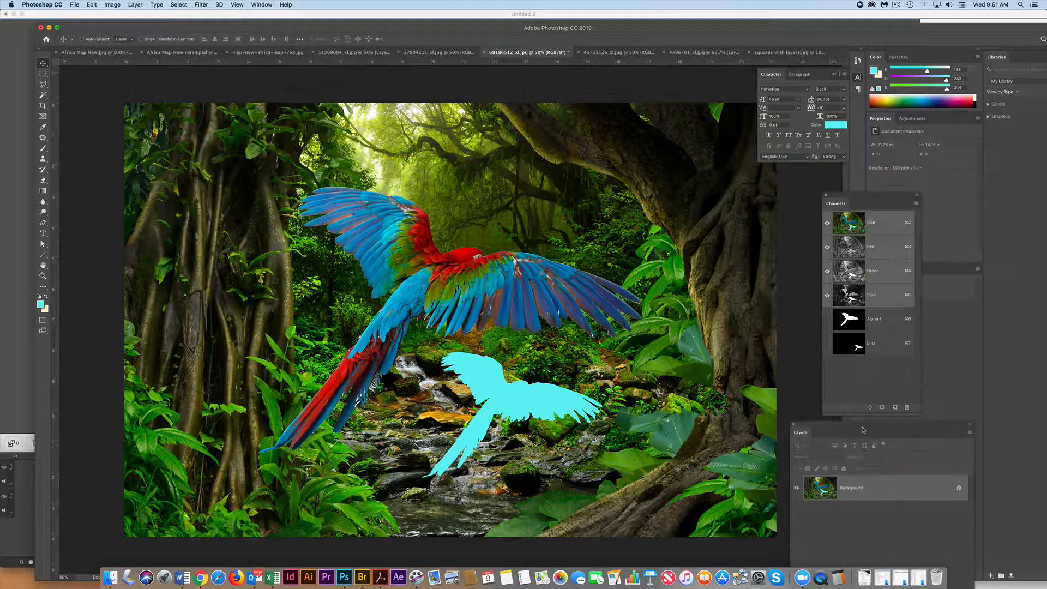
super+click(858, 346)
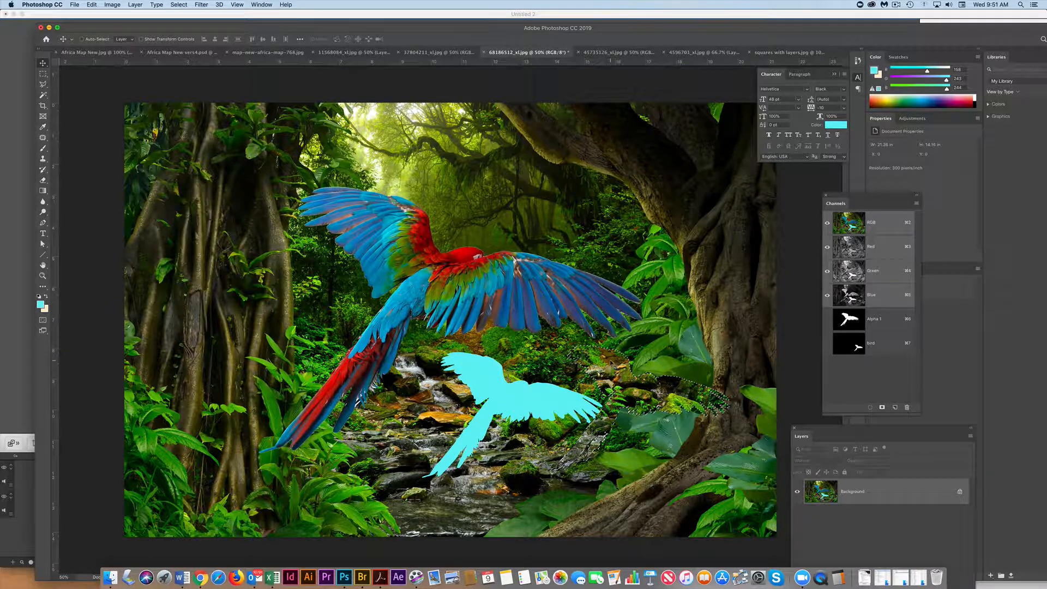
drag(611, 348, 649, 300)
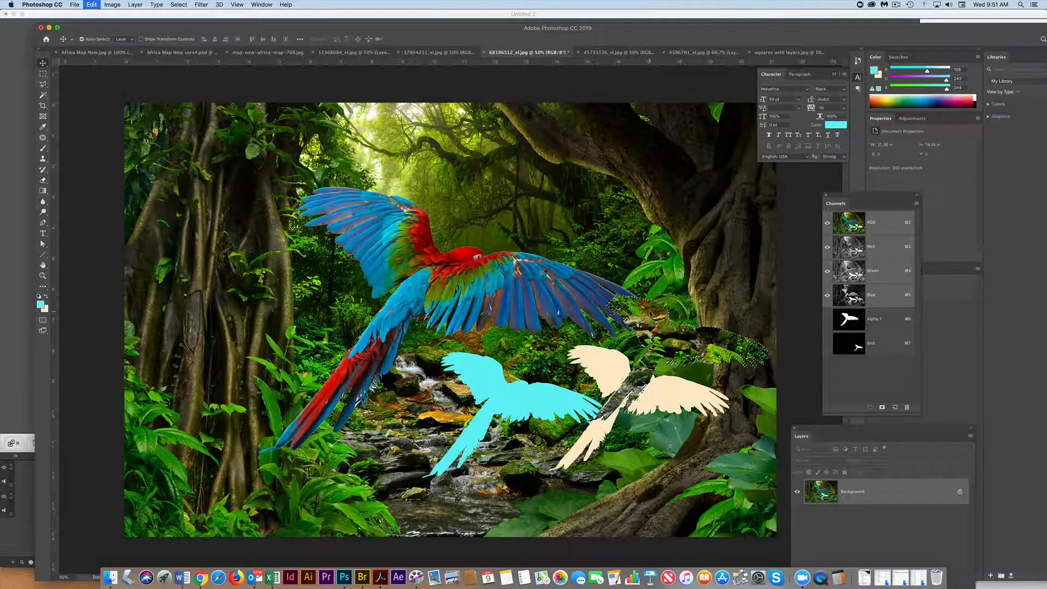
key(super+z)
Step: Move the bird selection outline onto the tree trunk at the image's upper left, and shift the enclosed pixels right to above the parrot
click(43, 73)
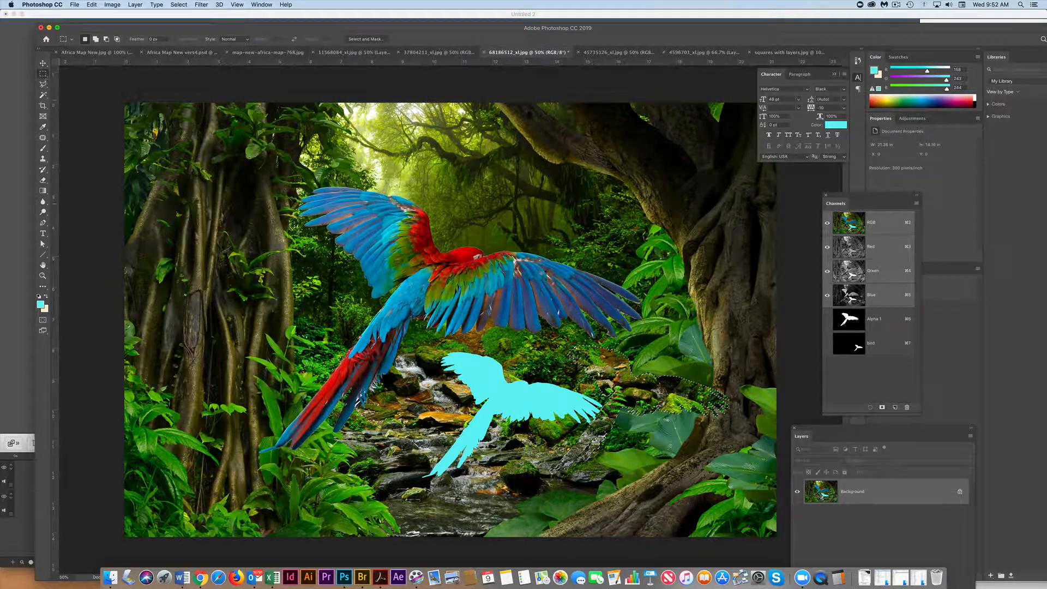
drag(650, 389, 241, 136)
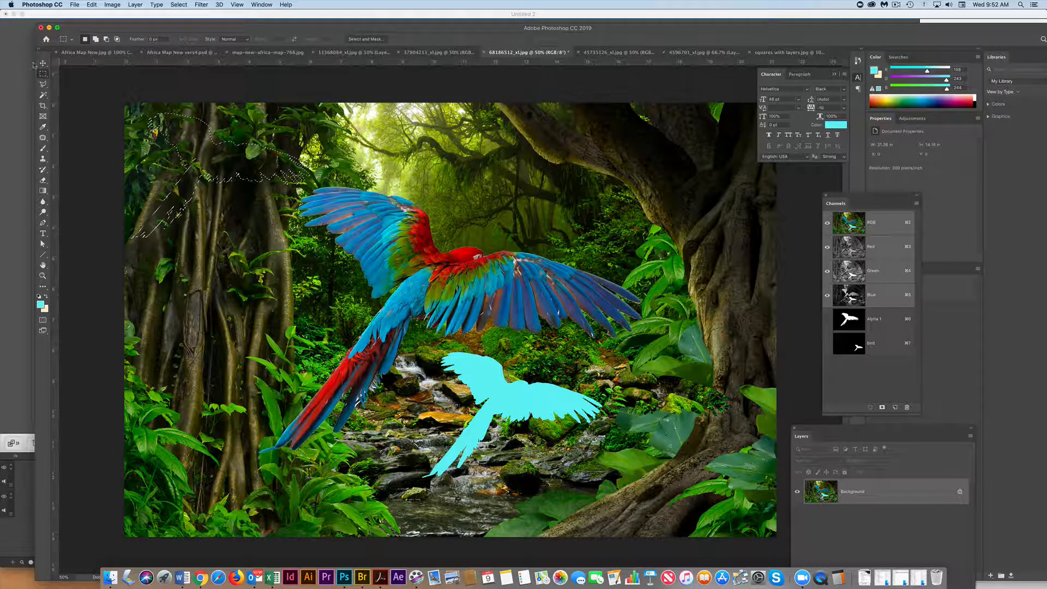
click(43, 64)
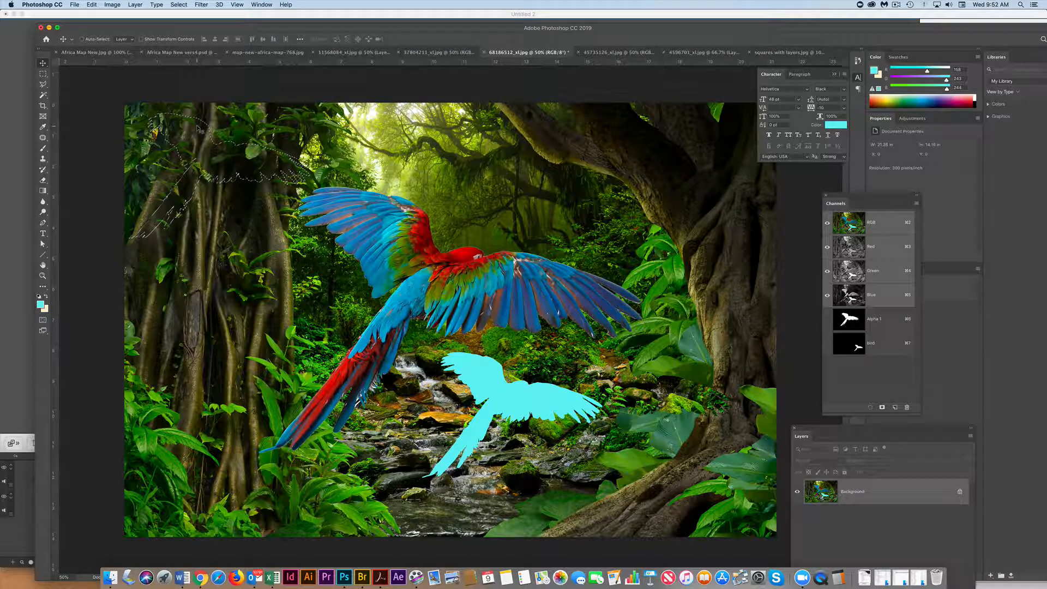
drag(229, 118, 464, 129)
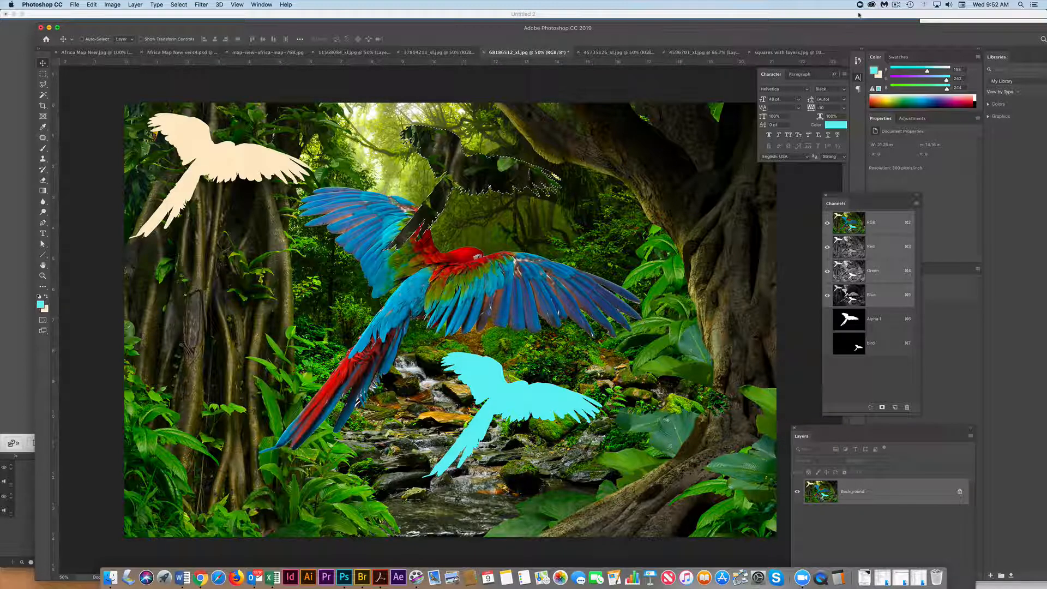
click(899, 4)
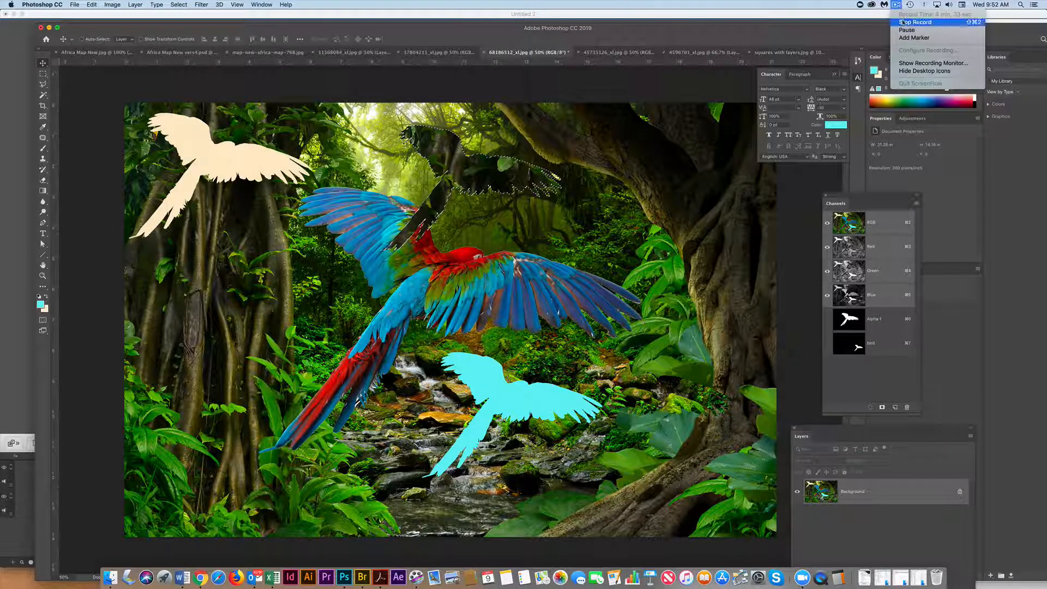